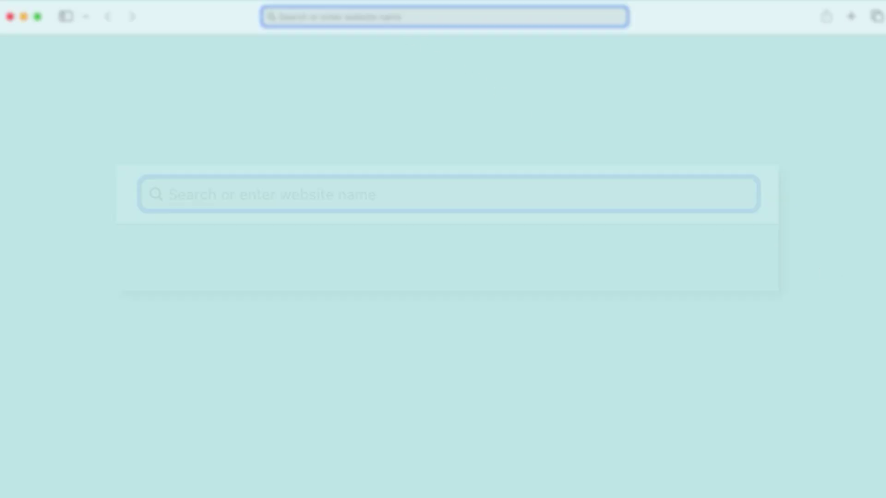
Load usa.canon.com/support and search 'MF284dw' to reach the imageCLASS MF284dw support page
text(usa.canon.com/support)
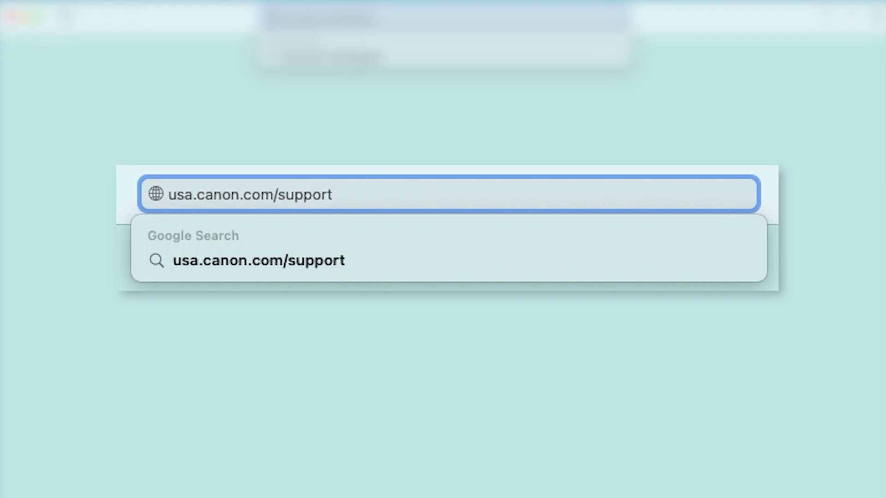
key(Return)
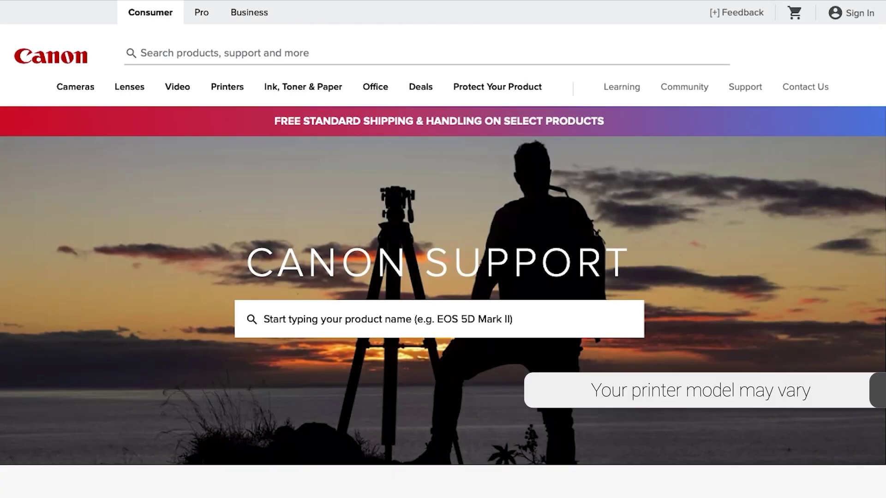
click(386, 320)
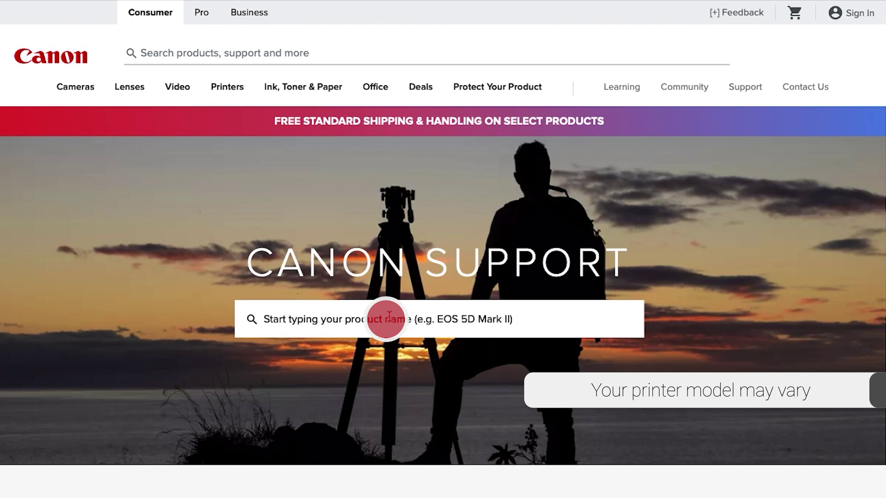
text(MF)
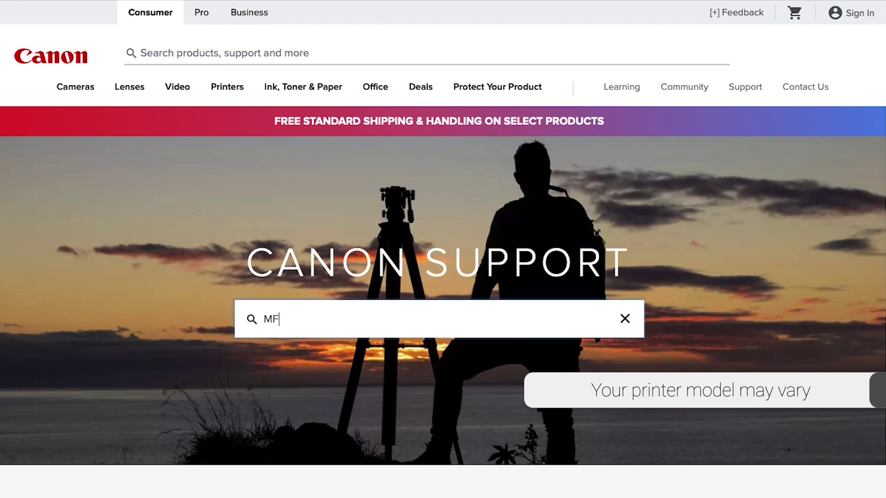
text(284dw)
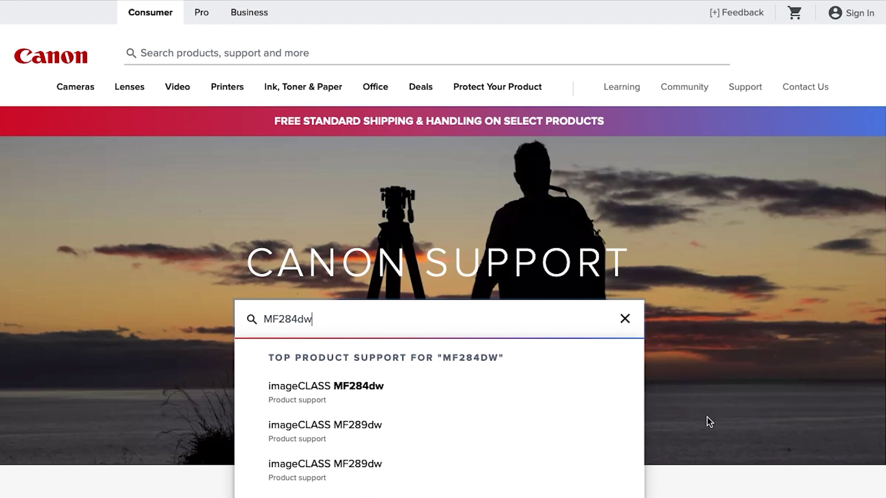
click(321, 391)
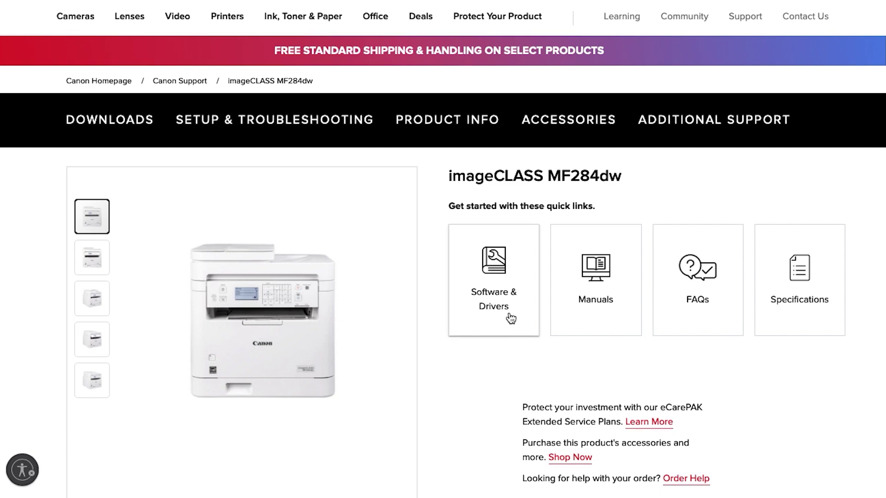
Download the Mac scanner driver and the UFR II/UFRII LT printer driver, then open the printer driver disk image
click(493, 267)
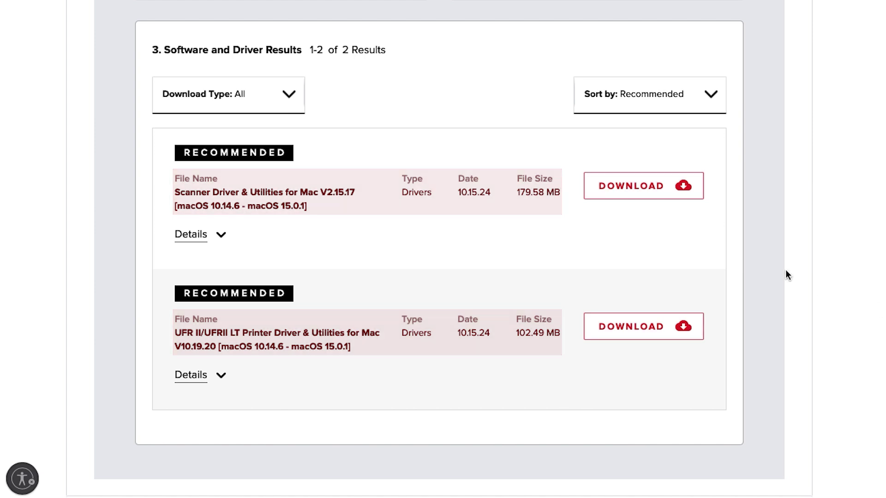
click(643, 187)
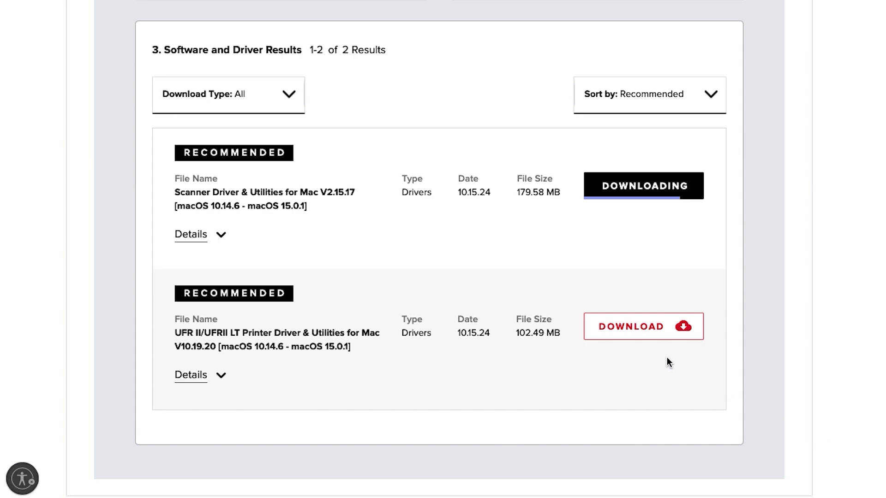
click(644, 328)
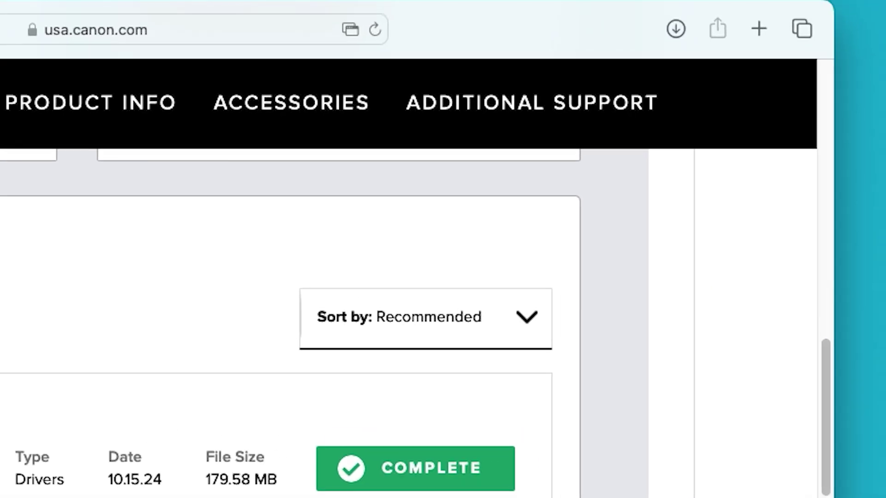
click(675, 29)
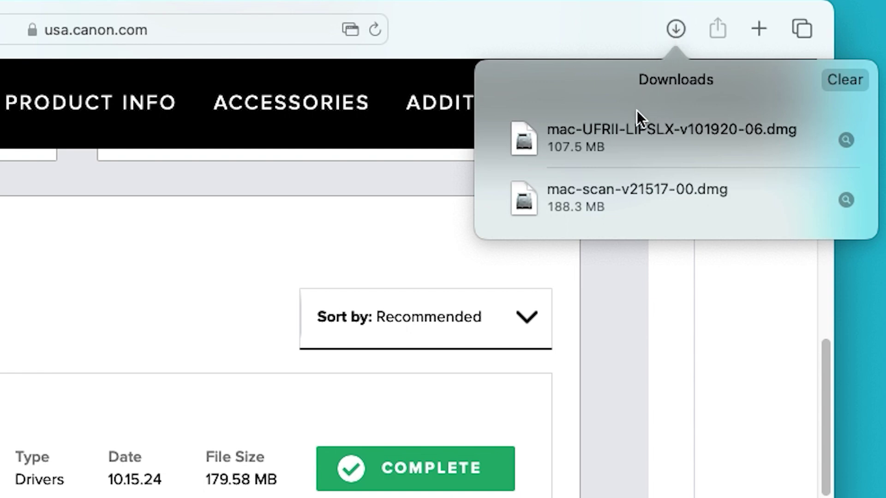
double_click(613, 138)
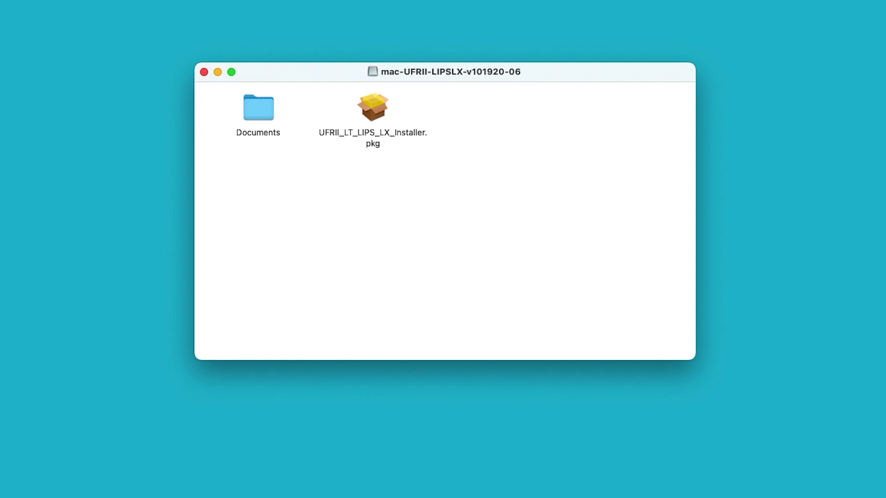
Launch UFRII_LT_LIPS_LX_Installer.pkg and agree to its license agreement
double_click(372, 108)
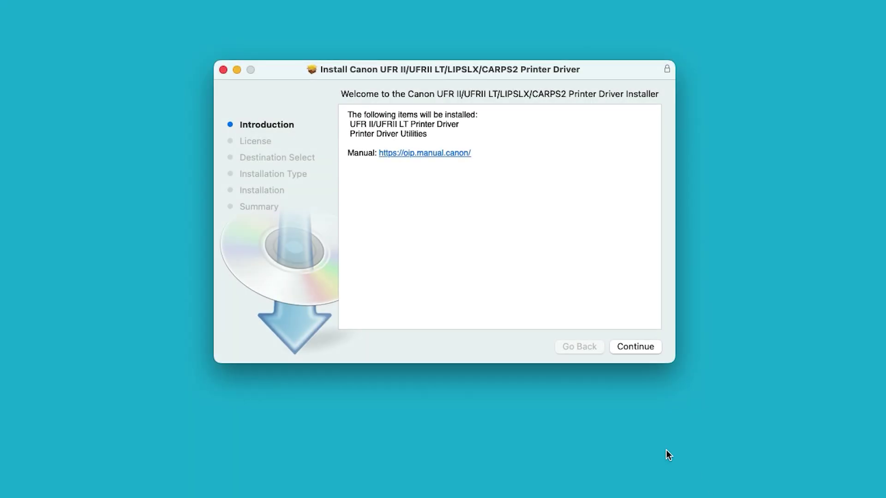
click(635, 346)
click(635, 347)
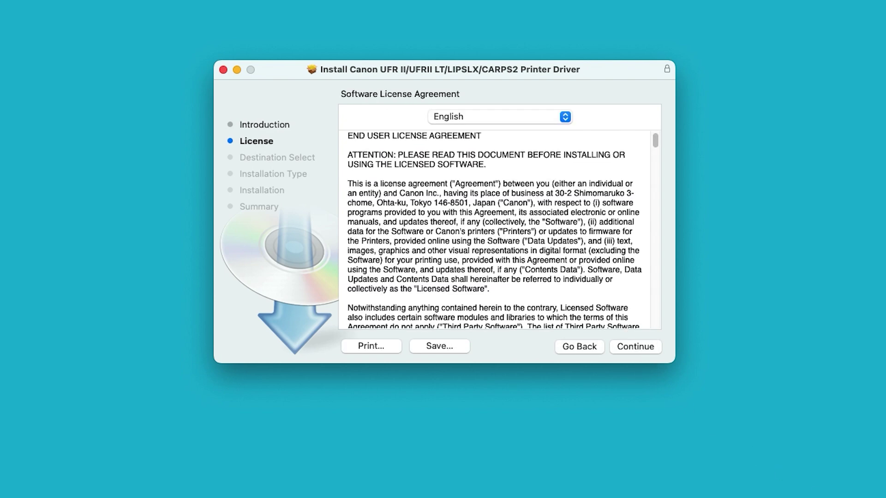
click(639, 350)
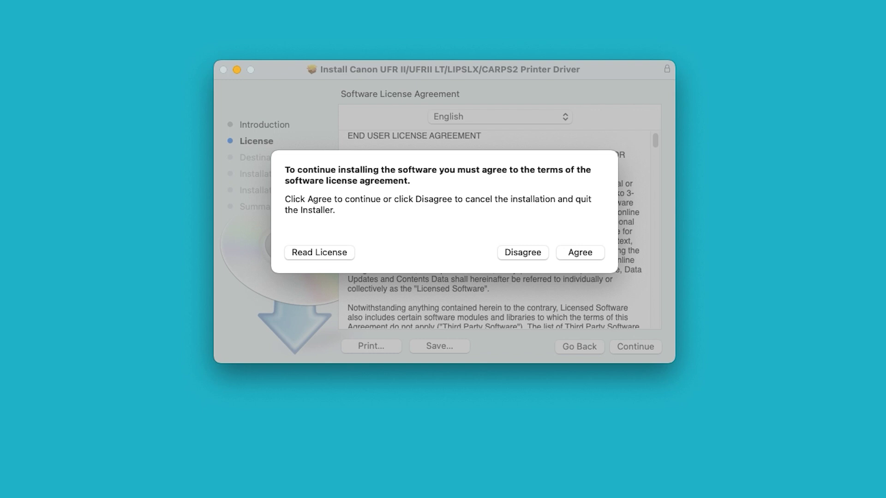
click(580, 252)
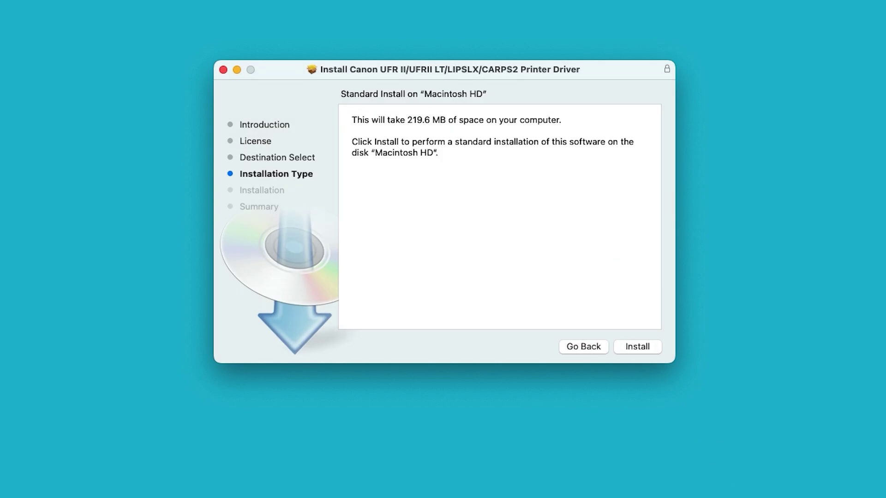
Install the UFR II driver on Macintosh HD with the admin password, then trash the installer
click(635, 346)
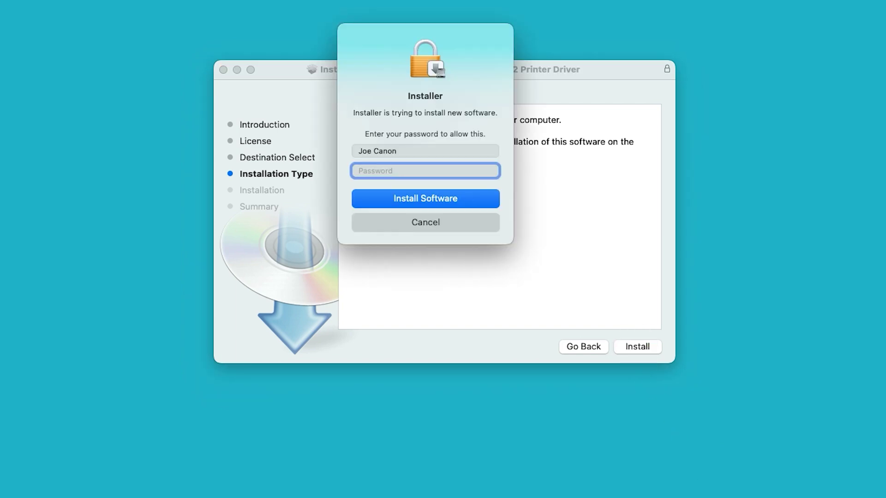
text(••••••••)
click(426, 199)
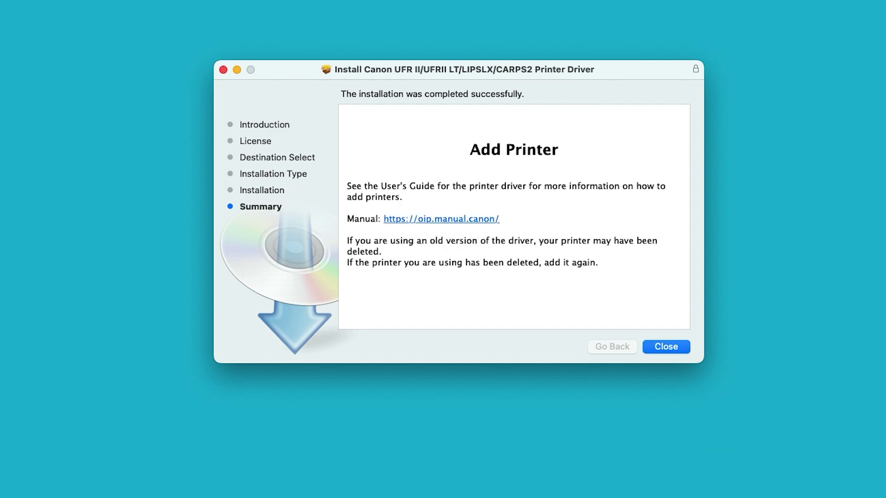
click(668, 348)
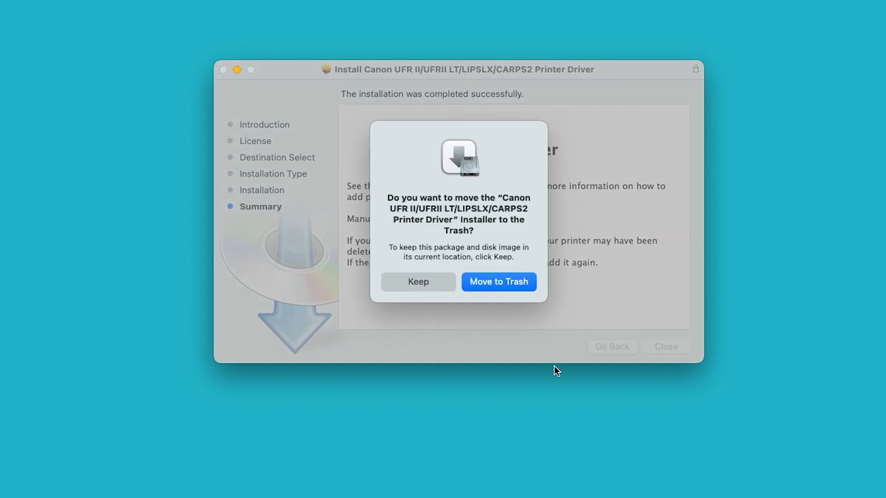
click(501, 282)
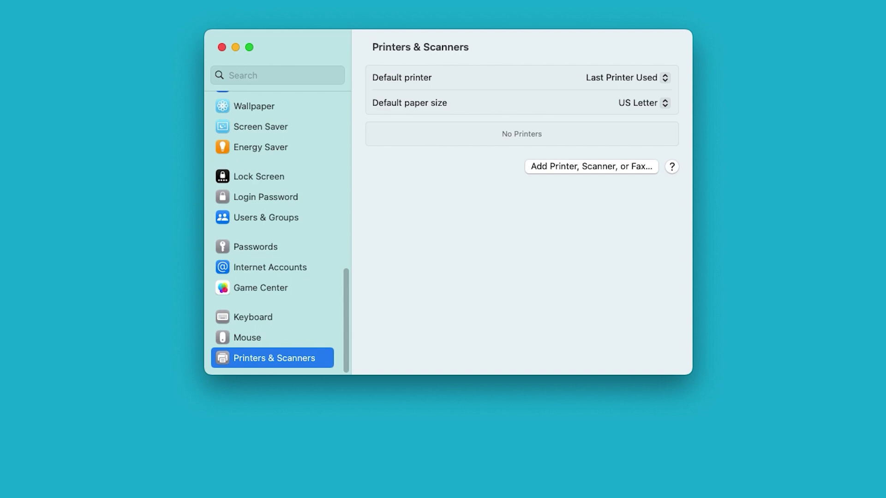
Add the network-discovered Canon MF280 Series printer in Printers & Scanners
click(584, 167)
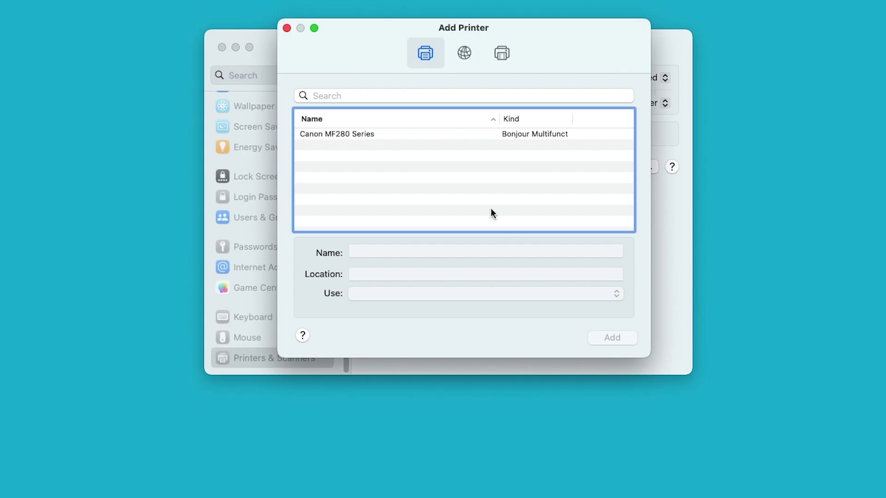
click(339, 134)
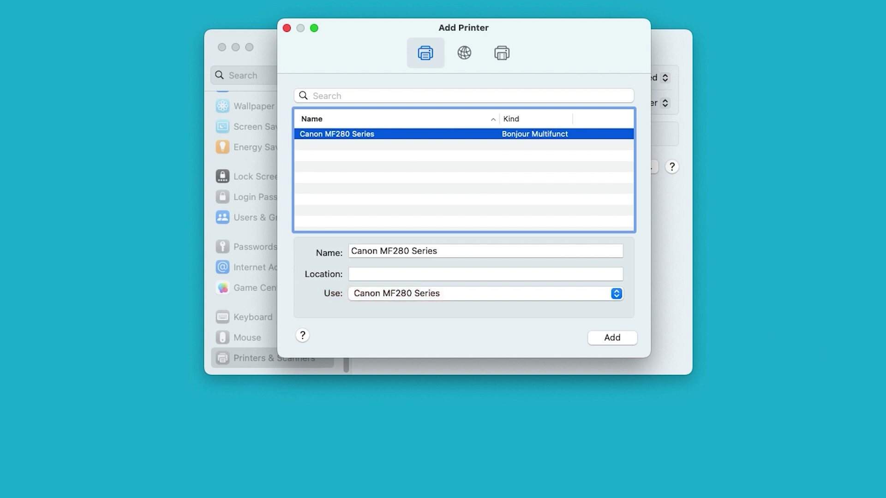
click(614, 336)
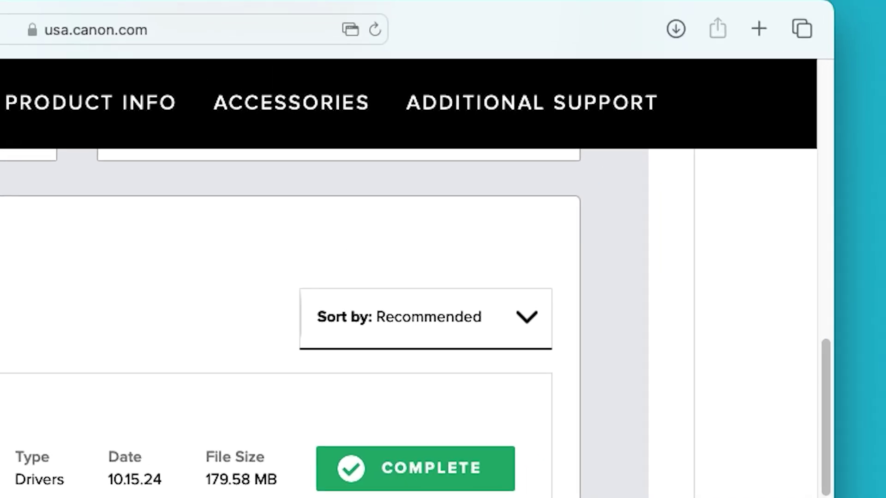
Open mac-scan-v21517-00.dmg, launch Canon_ScanGear_MF.pkg and accept its licence
click(676, 29)
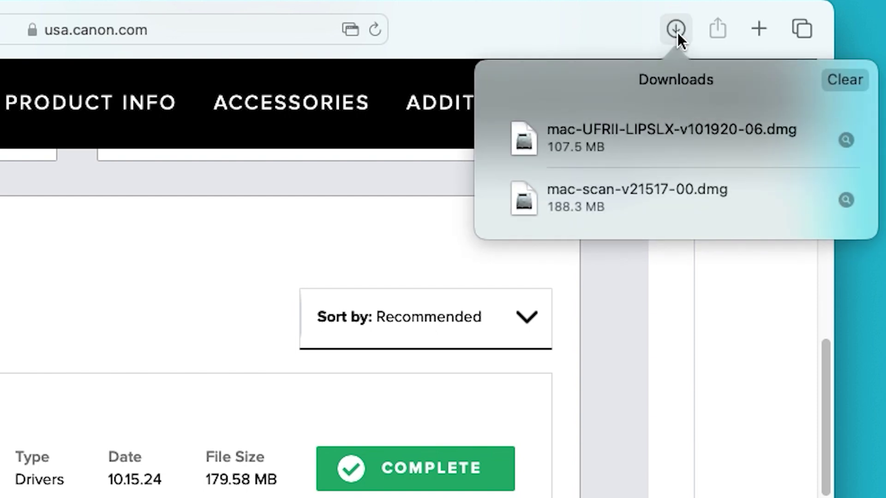
click(603, 199)
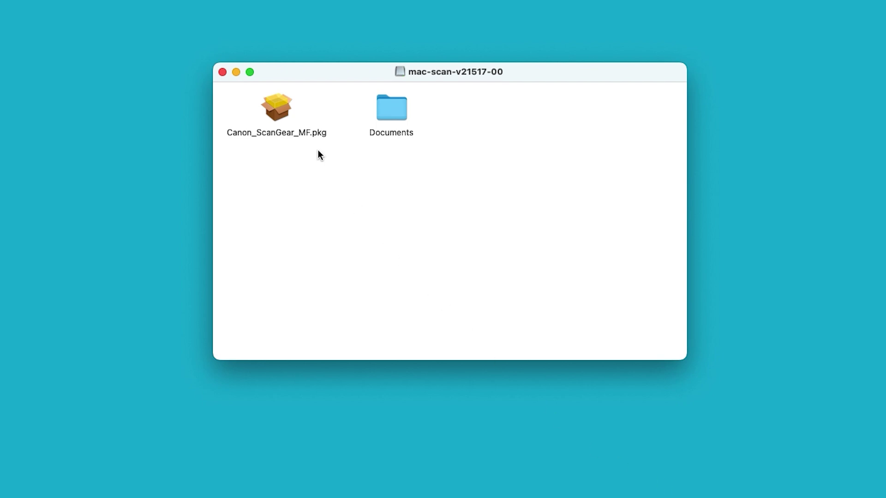
double_click(275, 109)
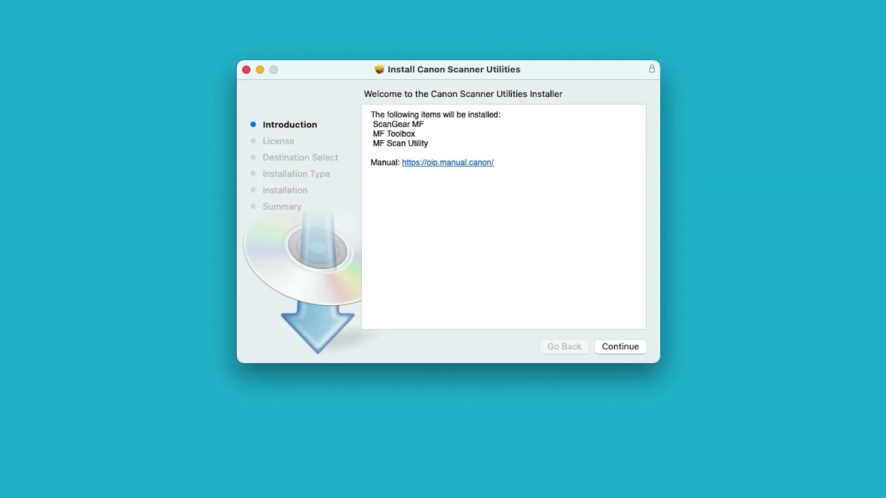
click(620, 346)
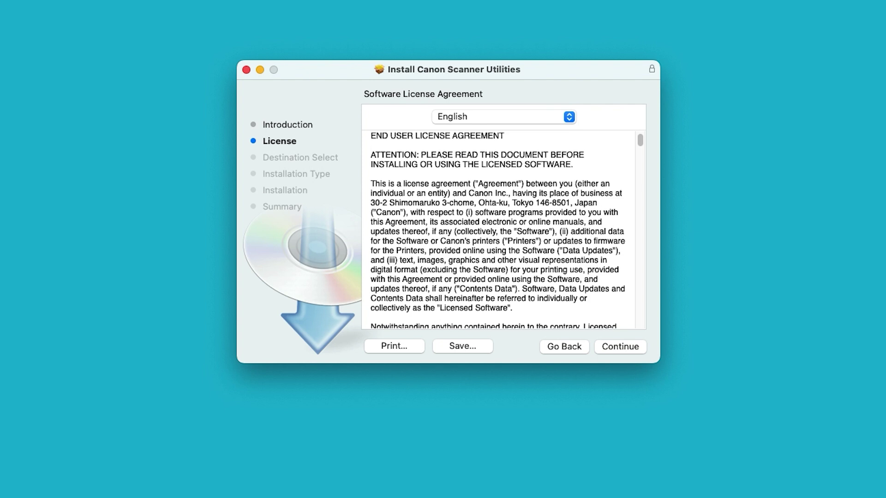
click(620, 346)
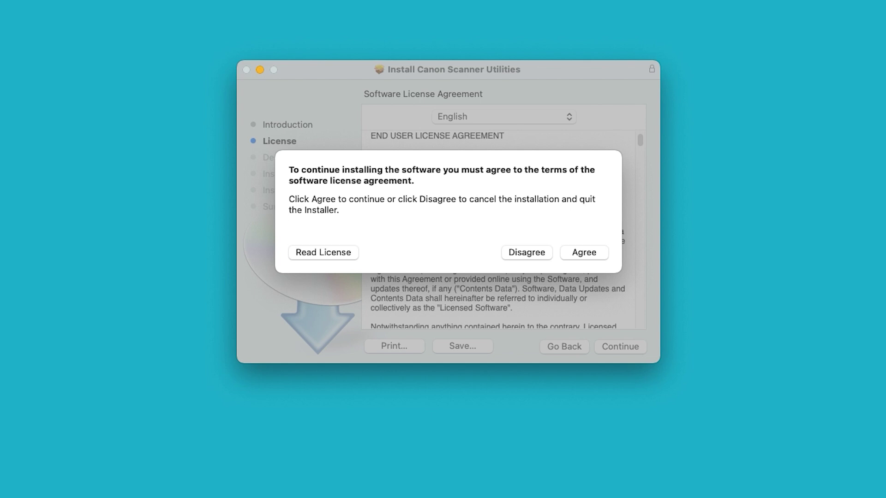
click(583, 253)
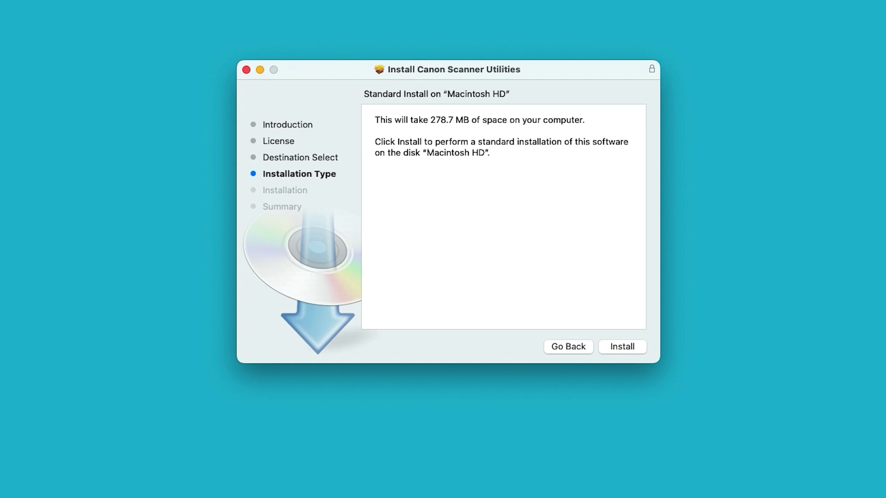
Run the 278.7 MB standard install of Canon Scanner Utilities with the admin password, then close the installer
click(622, 346)
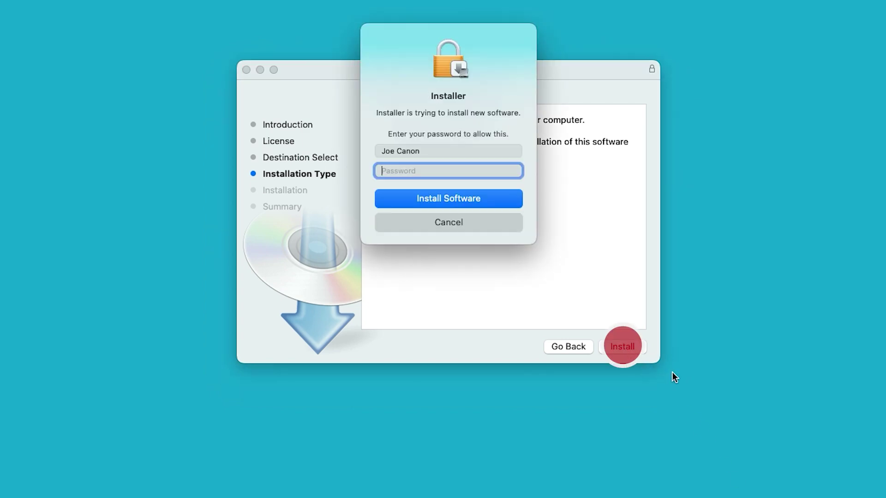
text(•••••)
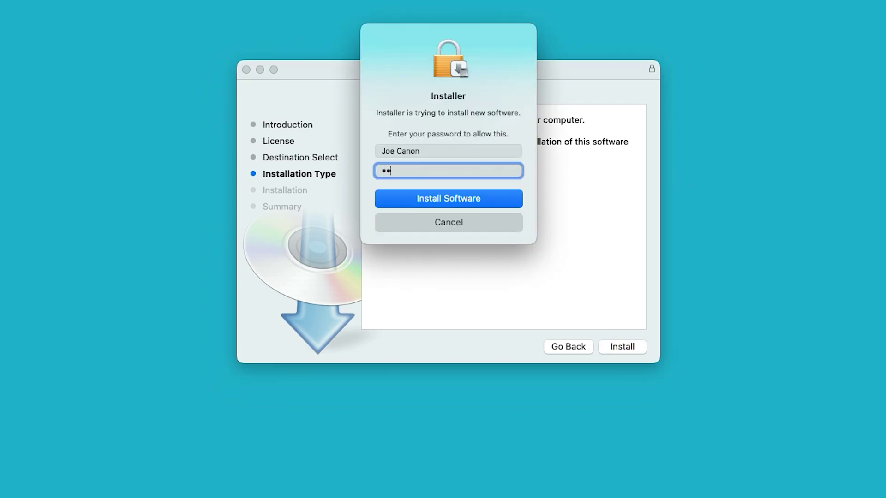
text(•••)
click(447, 199)
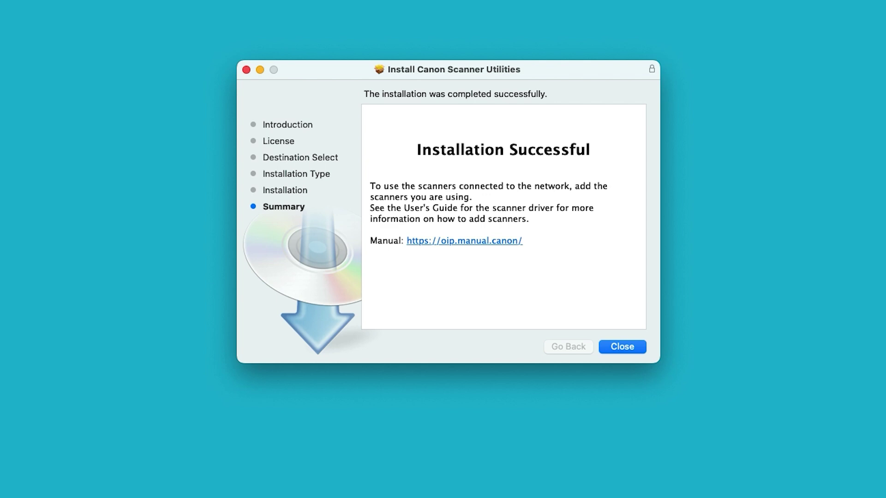
click(630, 353)
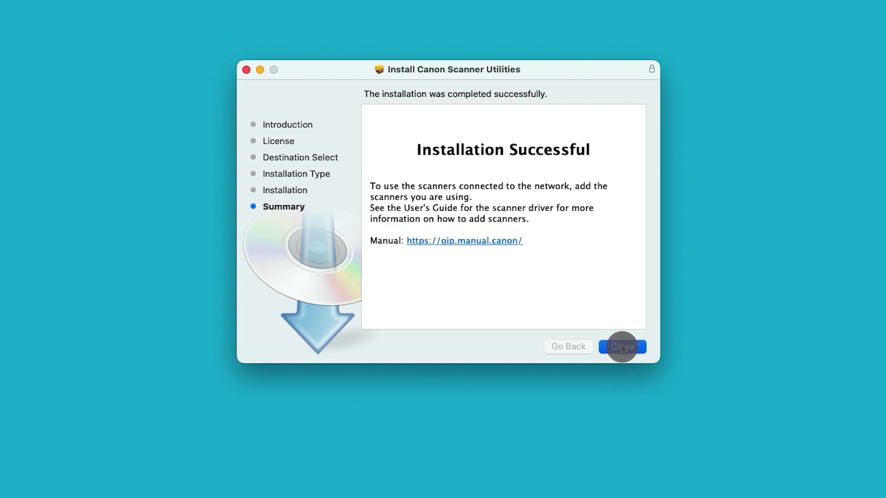
click(622, 347)
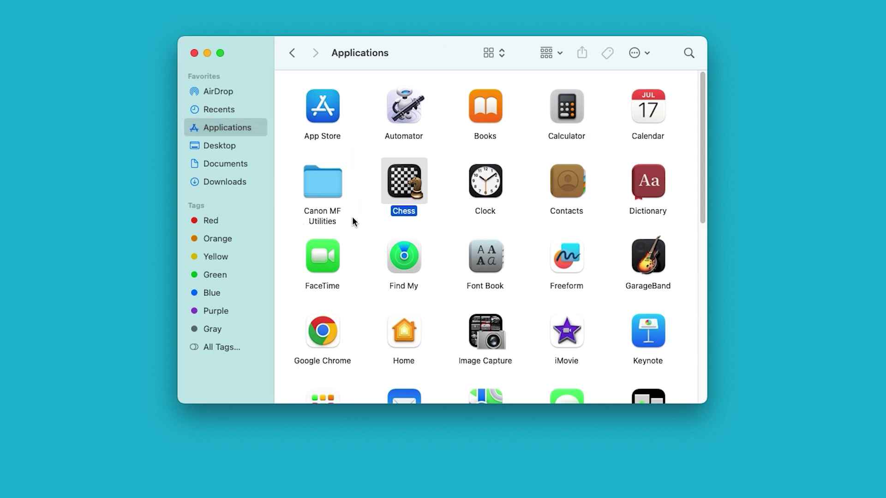
Launch Canon MF Scan Utility from the Canon MF Utilities folder and dismiss the no-scanner warning
click(324, 186)
double_click(325, 186)
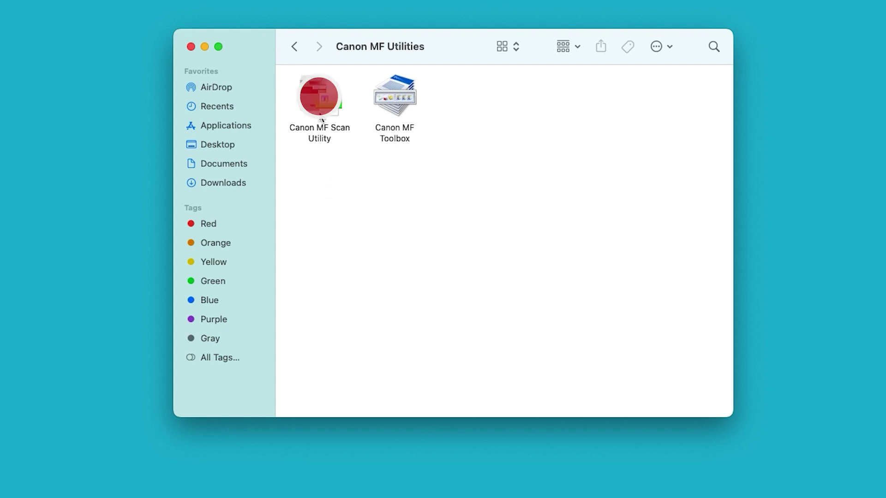
double_click(318, 96)
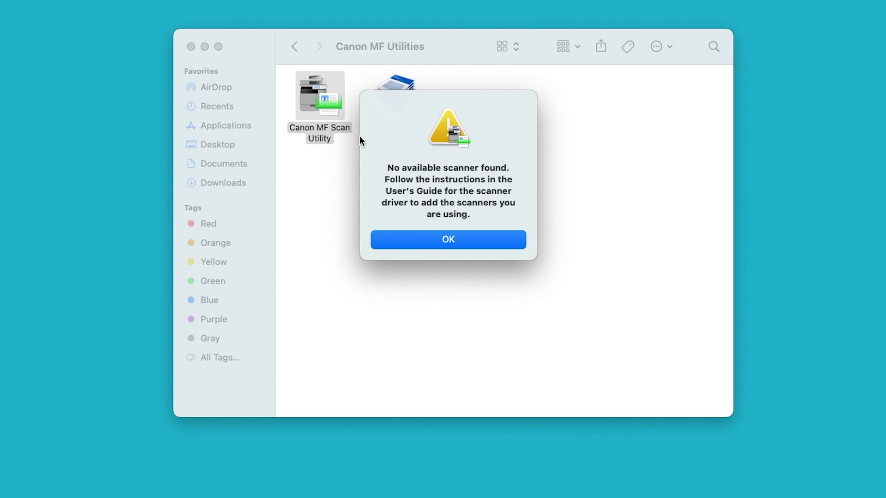
click(448, 242)
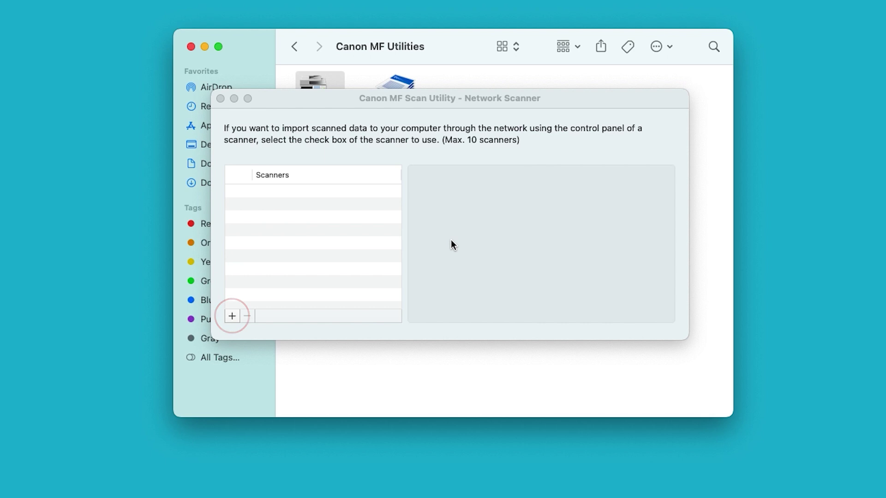
Add Canon MF280 Series from Bonjour as a network scanner, then close the Network Scanner window
click(230, 317)
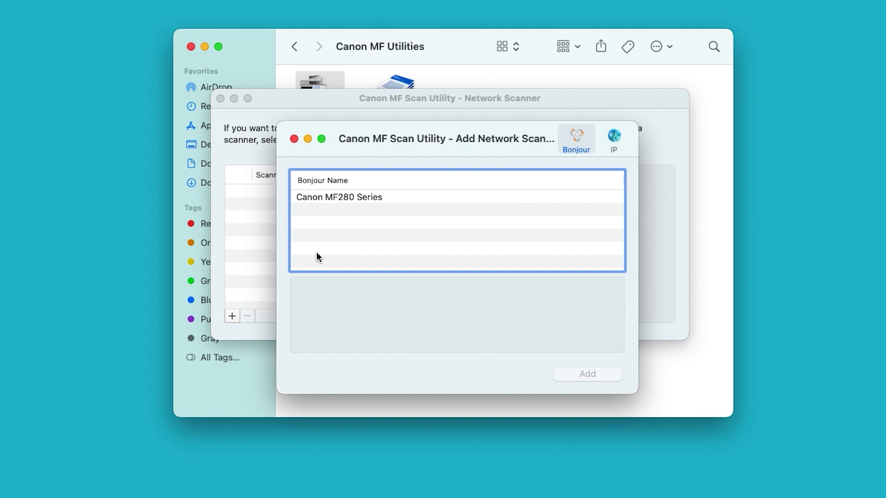
click(343, 199)
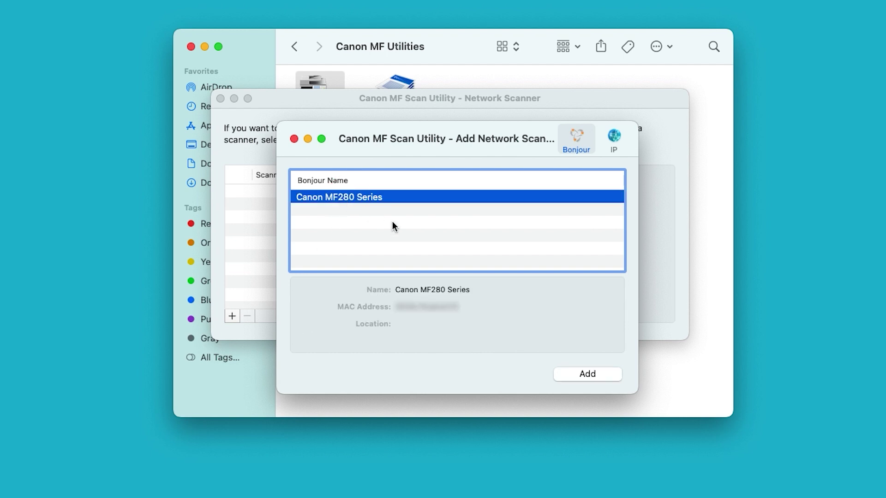
click(589, 375)
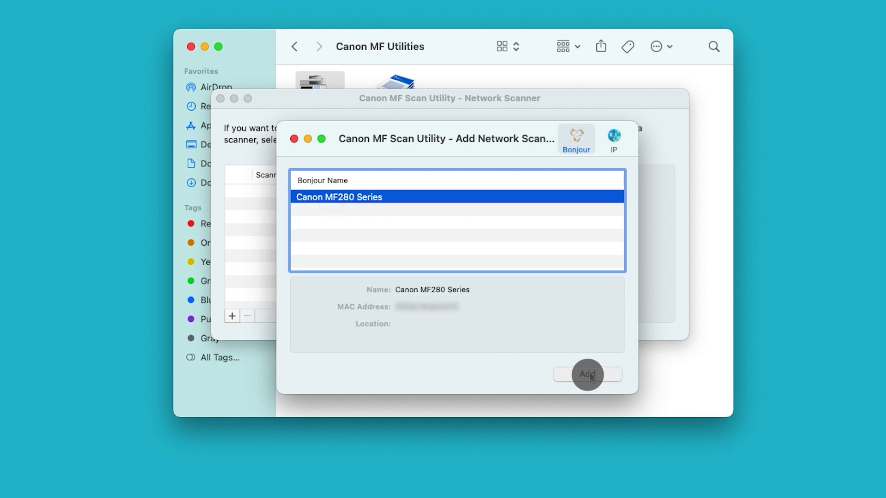
click(588, 375)
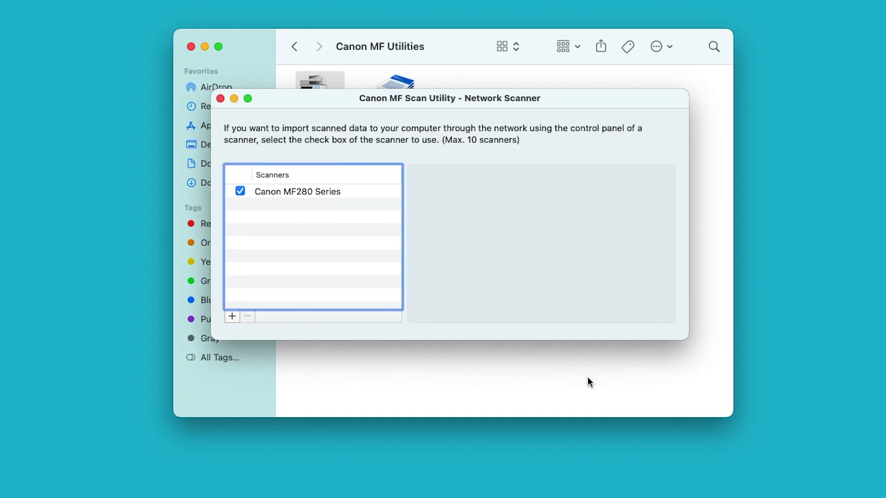
click(218, 95)
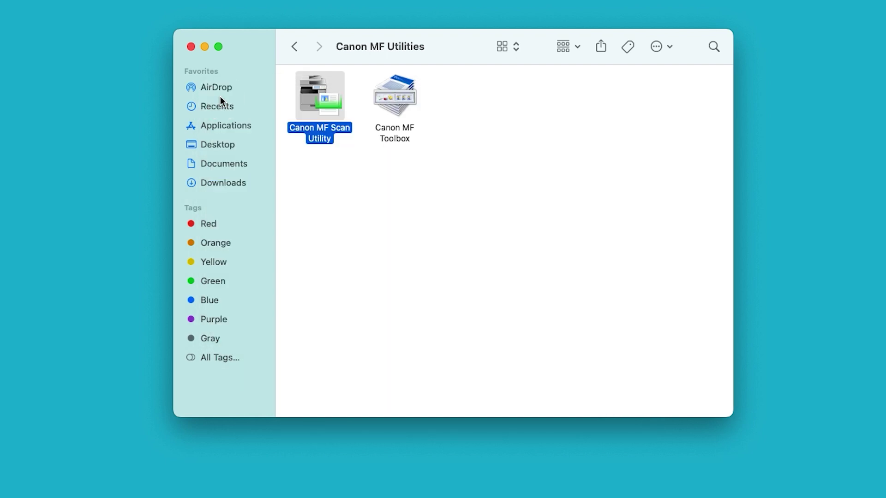
Relaunch Canon MF Scan Utility from the Canon MF Utilities folder
double_click(331, 107)
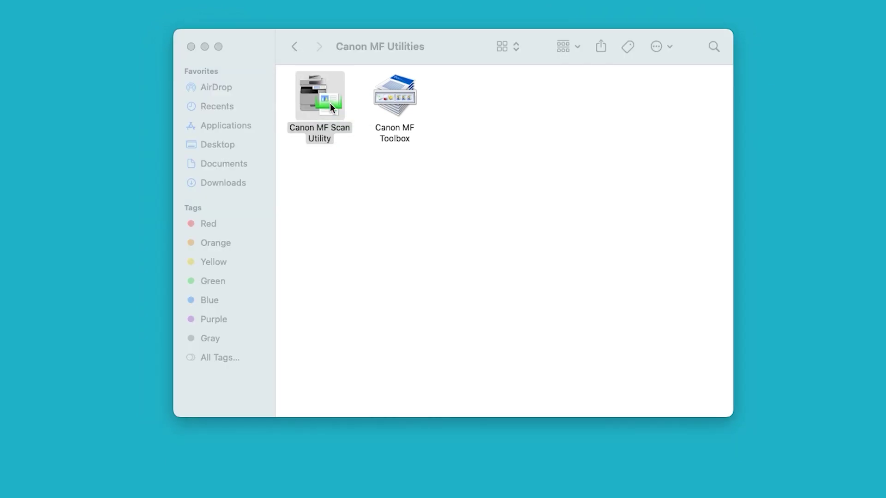